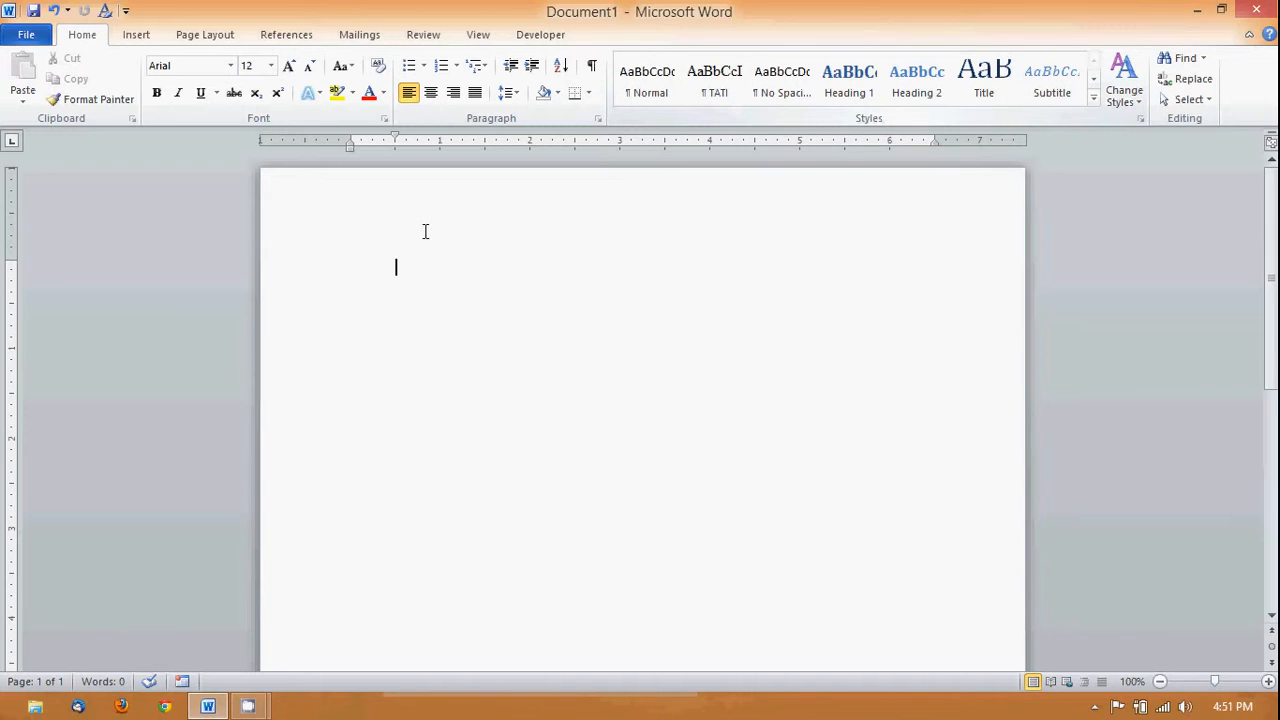
- Apply the TATI style to the empty paragraph and display the complete list of styles
{"action": "left_click", "coordinate": [640, 82]}
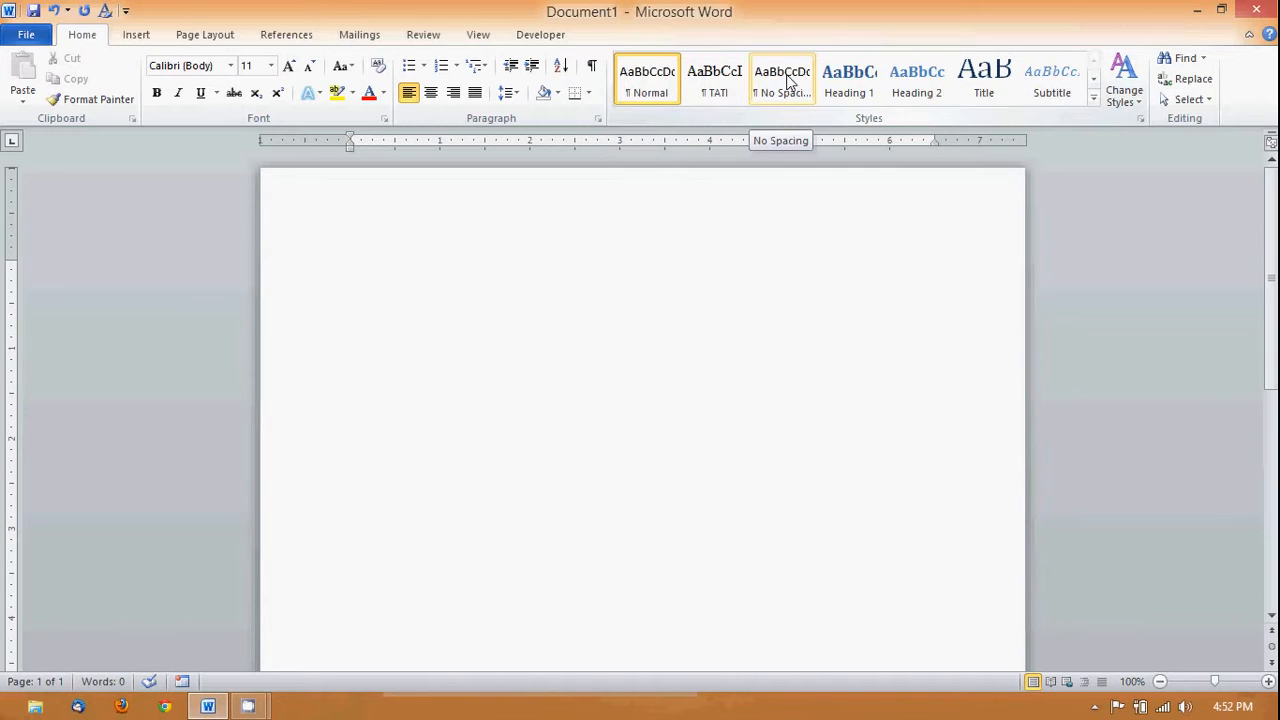
{"action": "left_click", "coordinate": [712, 84]}
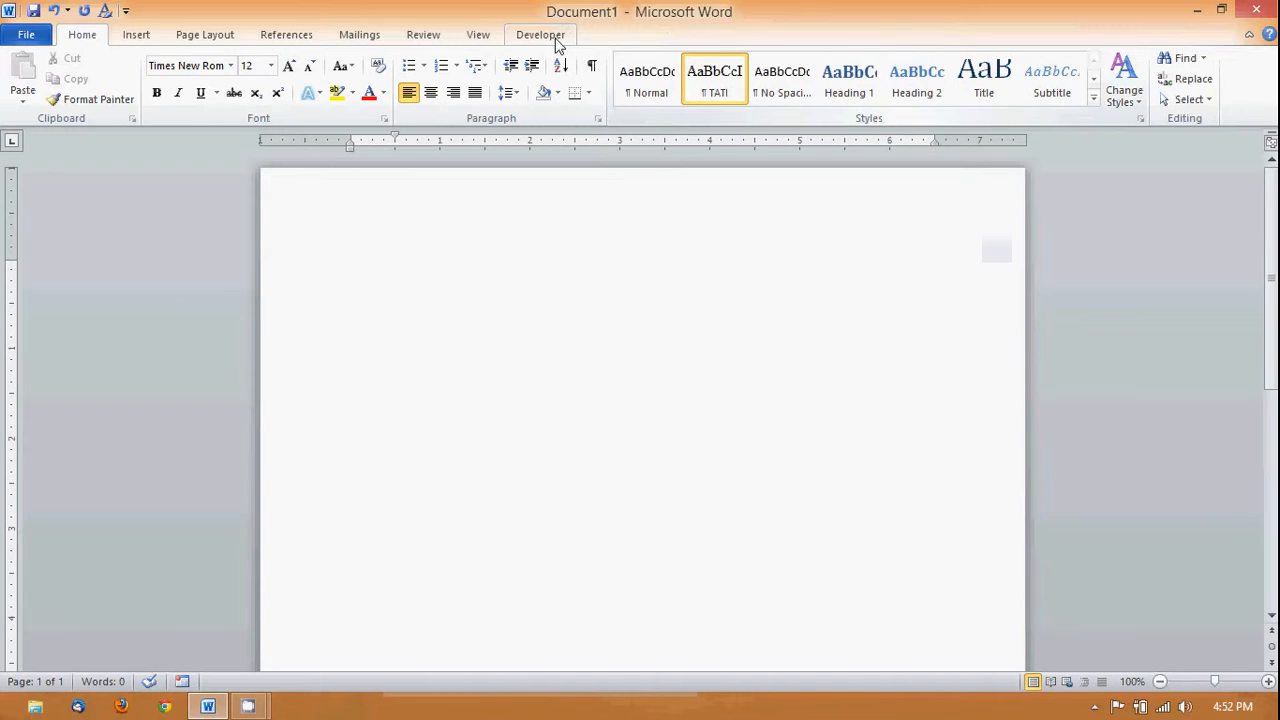
{"action": "left_click", "coordinate": [1140, 118]}
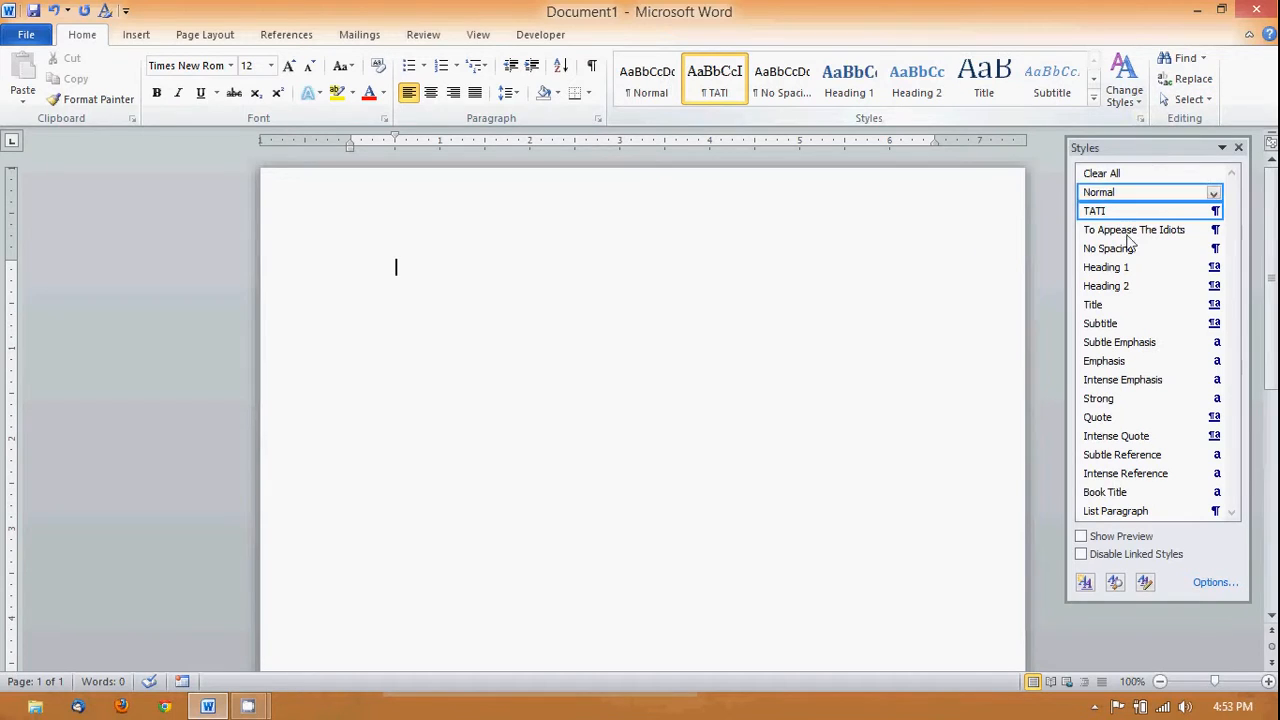
- Try to create a new paragraph style named "To Appease The Idiots" based on TATI
{"action": "left_click", "coordinate": [1086, 583]}
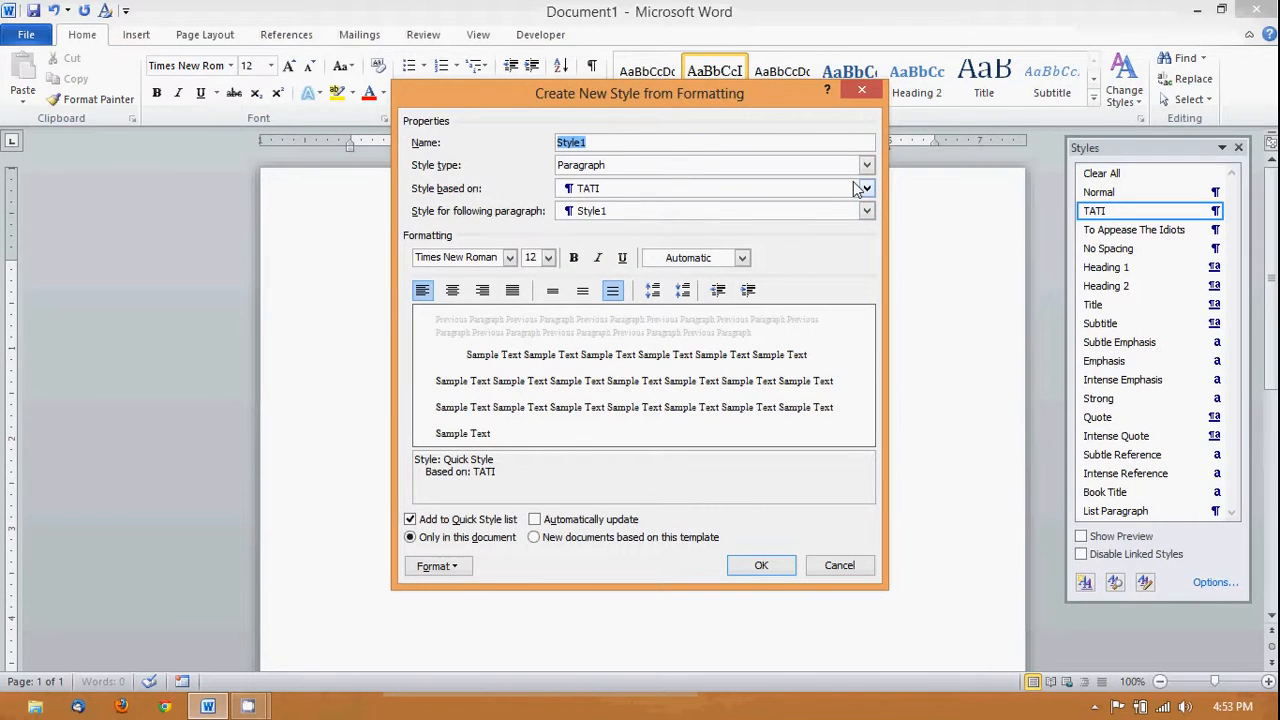
{"action": "type", "text": "T"}
{"action": "type", "text": "o App;e"}
{"action": "type", "text": "ease T"}
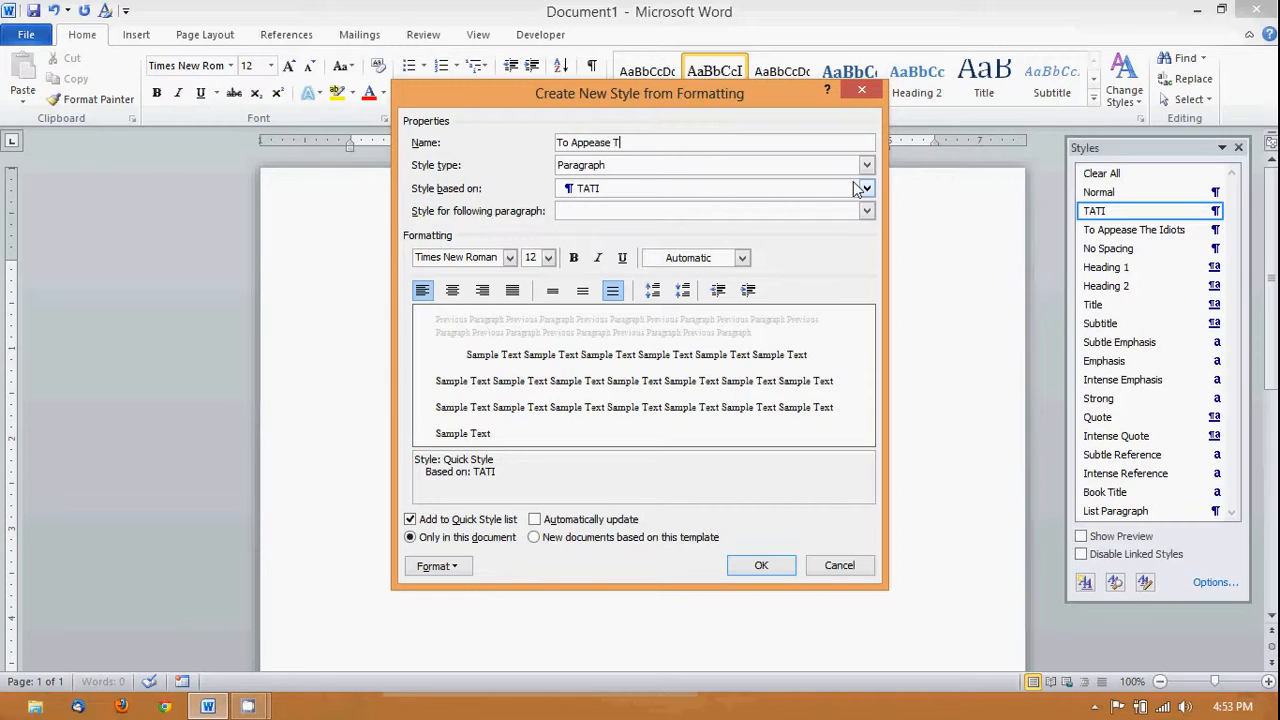
{"action": "type", "text": "he Idiots"}
{"action": "key", "text": "Return"}
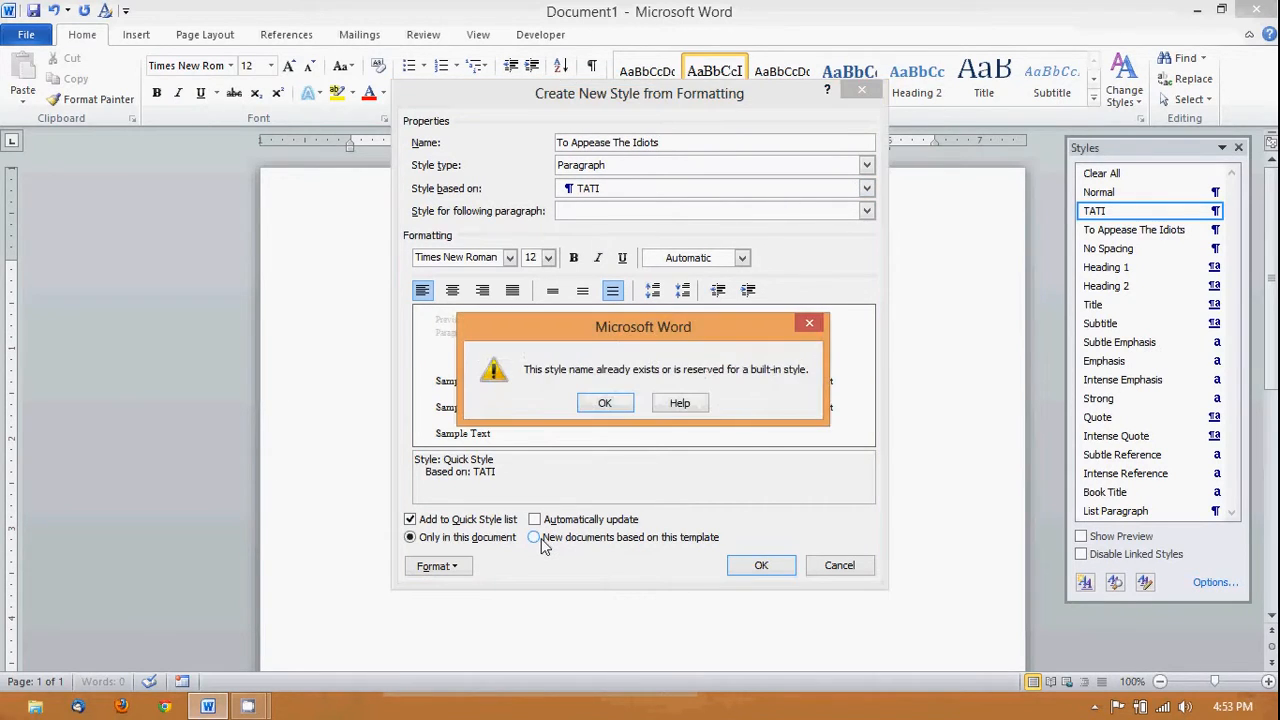
{"action": "left_click", "coordinate": [626, 403]}
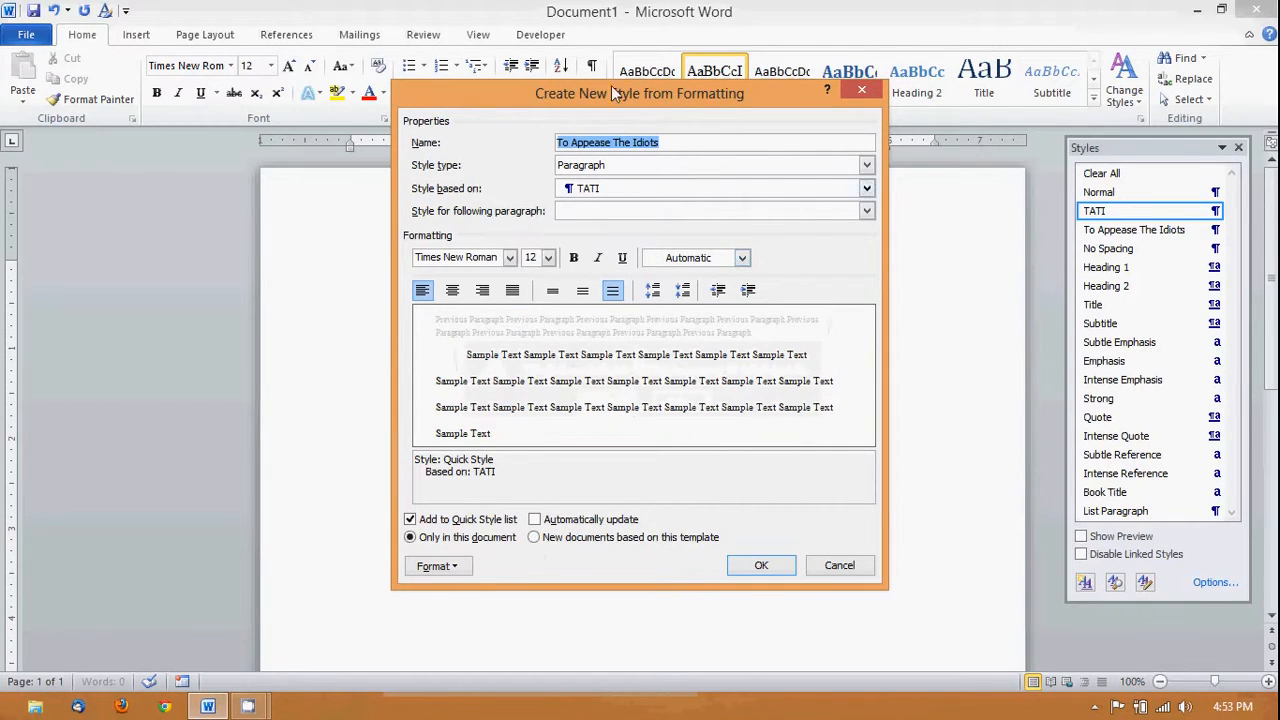
- Shorten the new style's name to "To Appease" and make it available in new documents based on this template
{"action": "left_click_drag", "start_coordinate": [690, 142], "coordinate": [612, 143]}
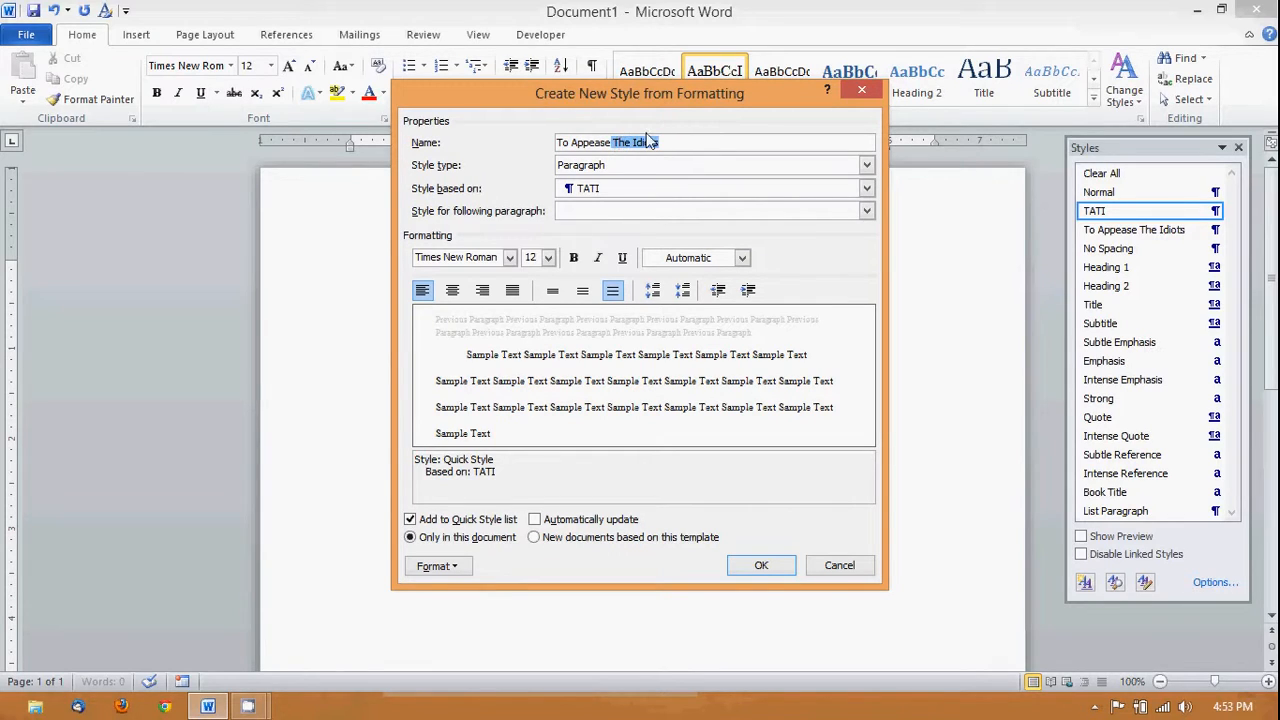
{"action": "key", "text": "BackSpace"}
{"action": "left_click", "coordinate": [538, 539]}
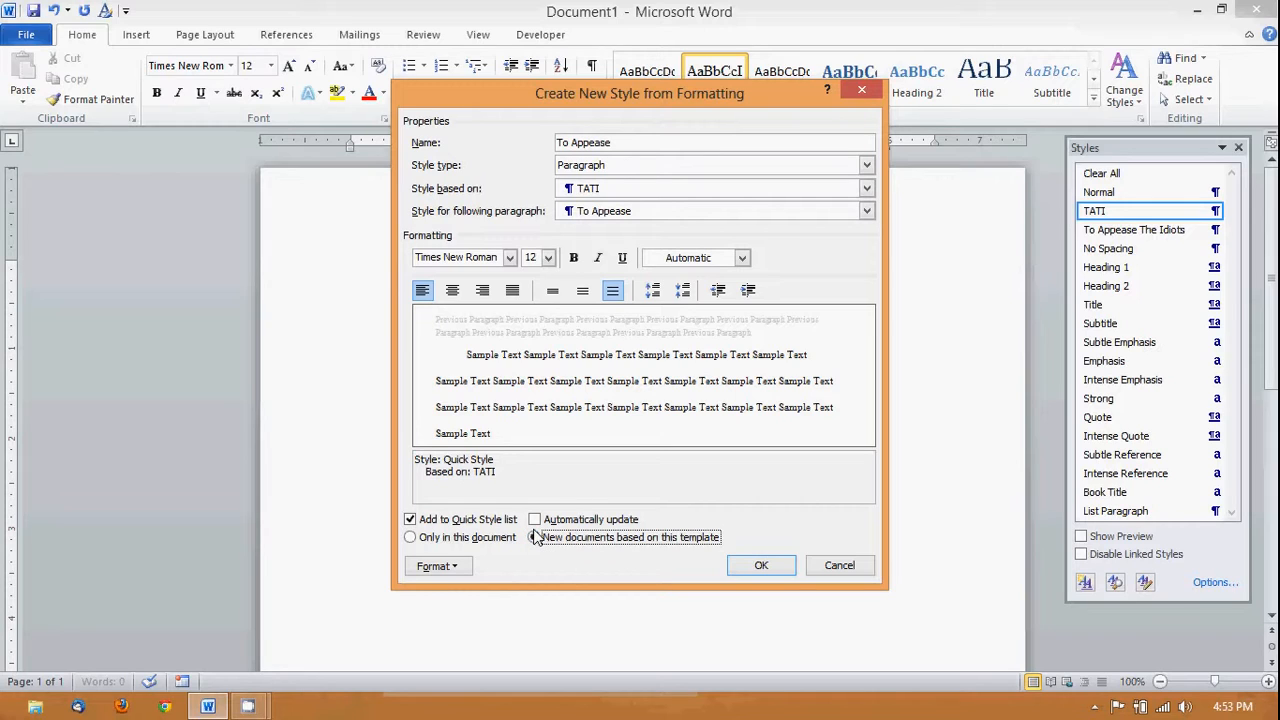
- Review and accept the new style's paragraph formatting, and finish creating the style
{"action": "left_click", "coordinate": [437, 566]}
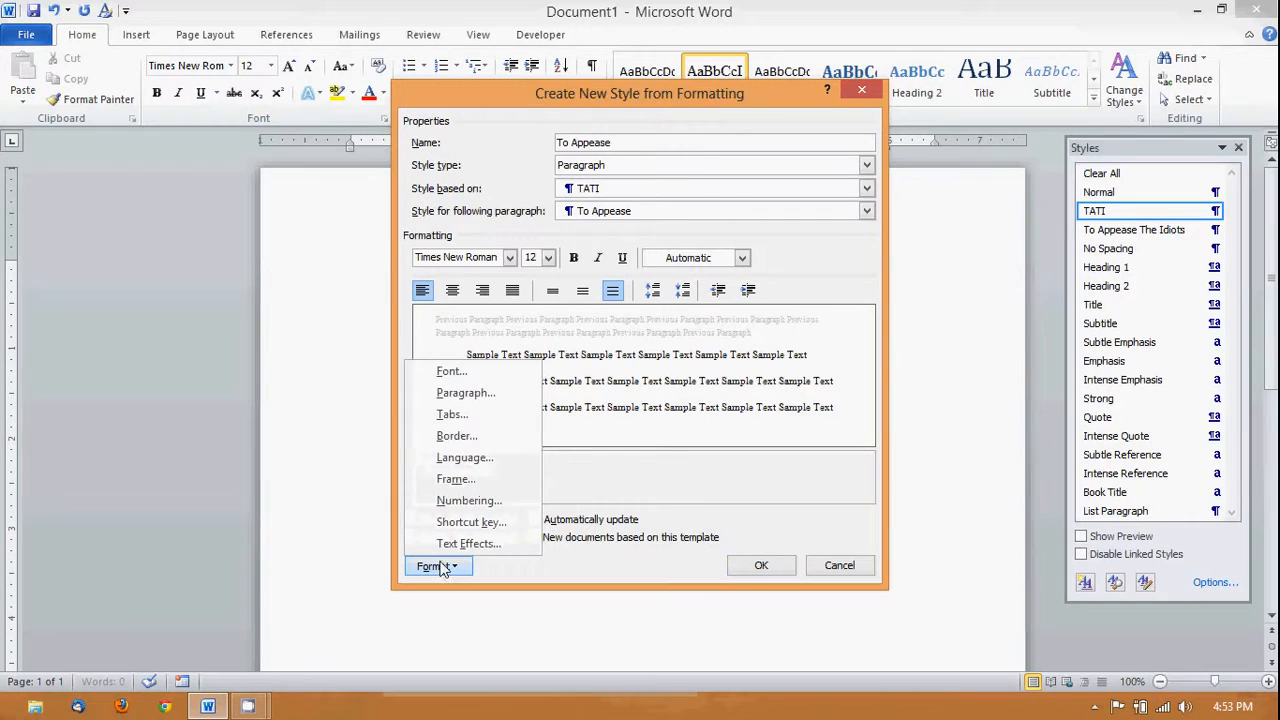
{"action": "left_click", "coordinate": [466, 393]}
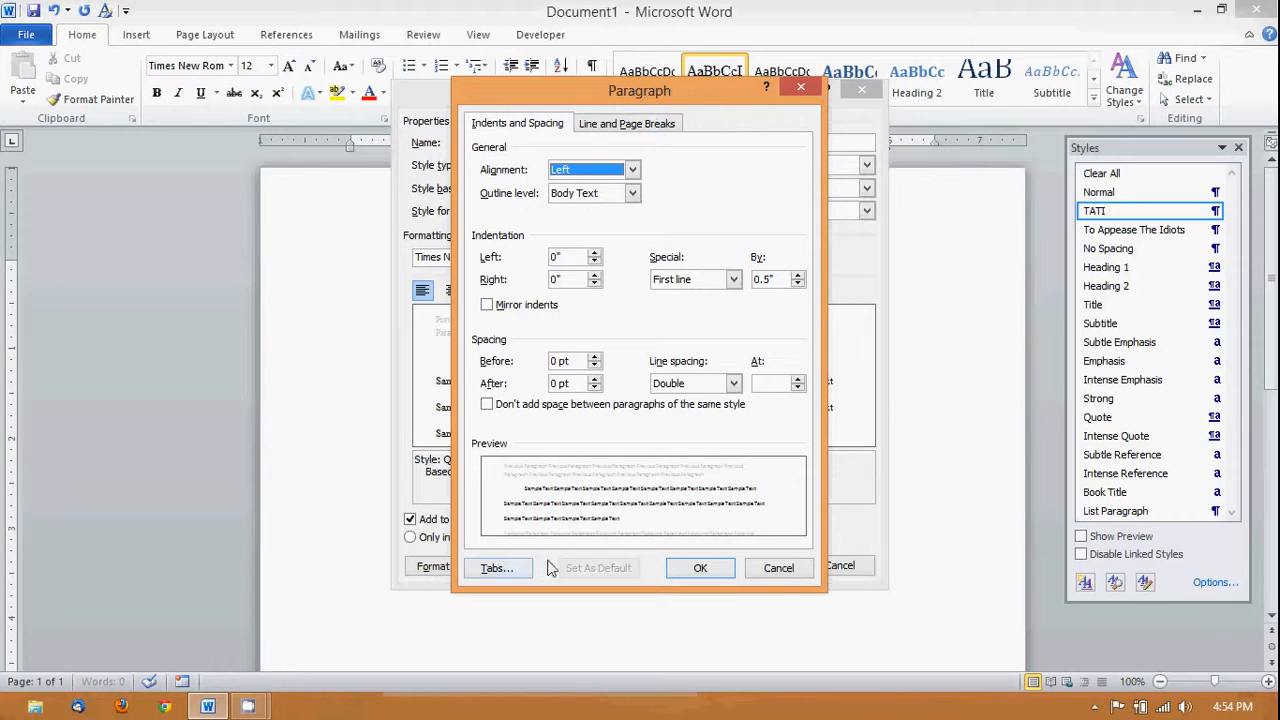
{"action": "left_click", "coordinate": [701, 567]}
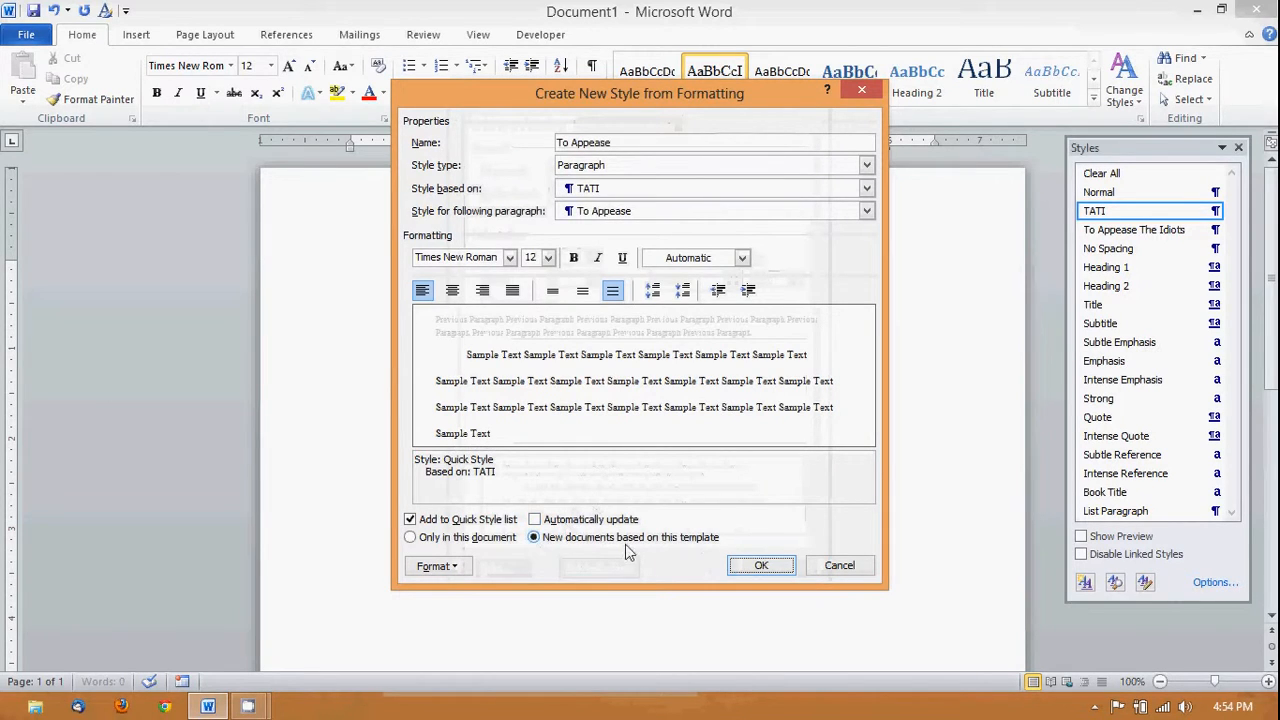
{"action": "left_click", "coordinate": [762, 566]}
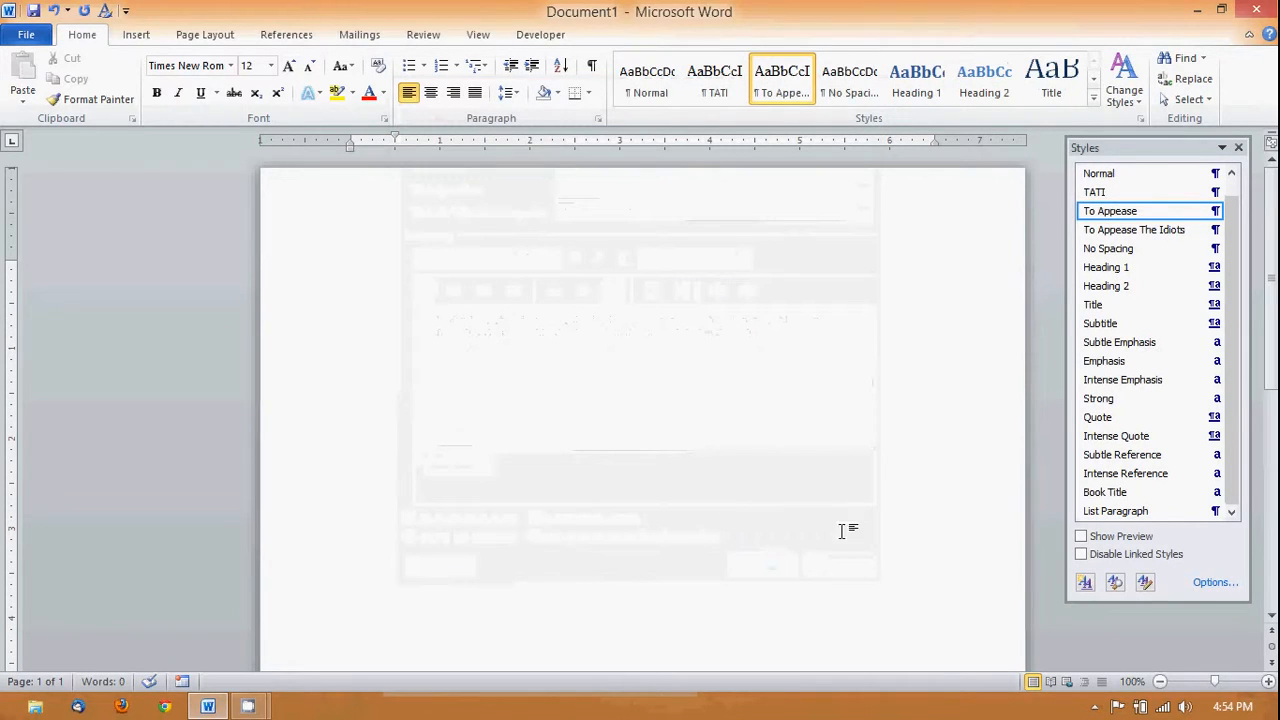
- Set style management to new documents based on this template and open the Organizer for importing and exporting styles
{"action": "left_click", "coordinate": [1148, 582]}
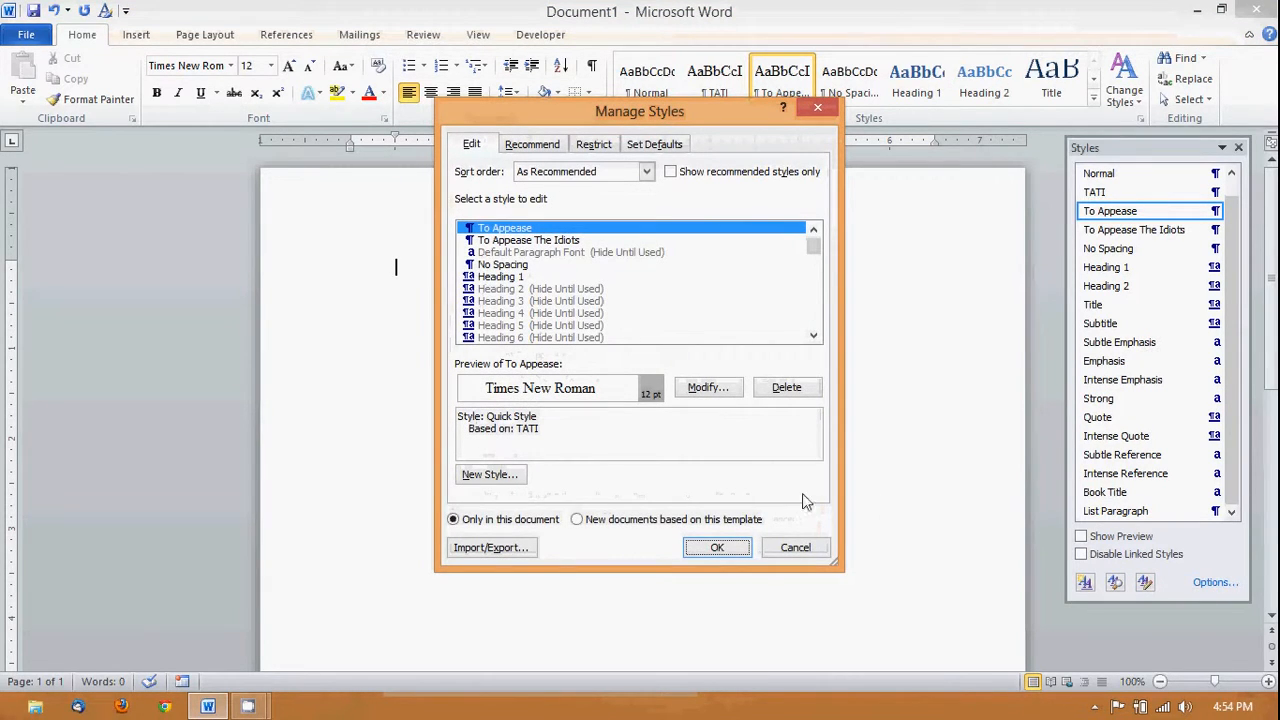
{"action": "left_click", "coordinate": [578, 522]}
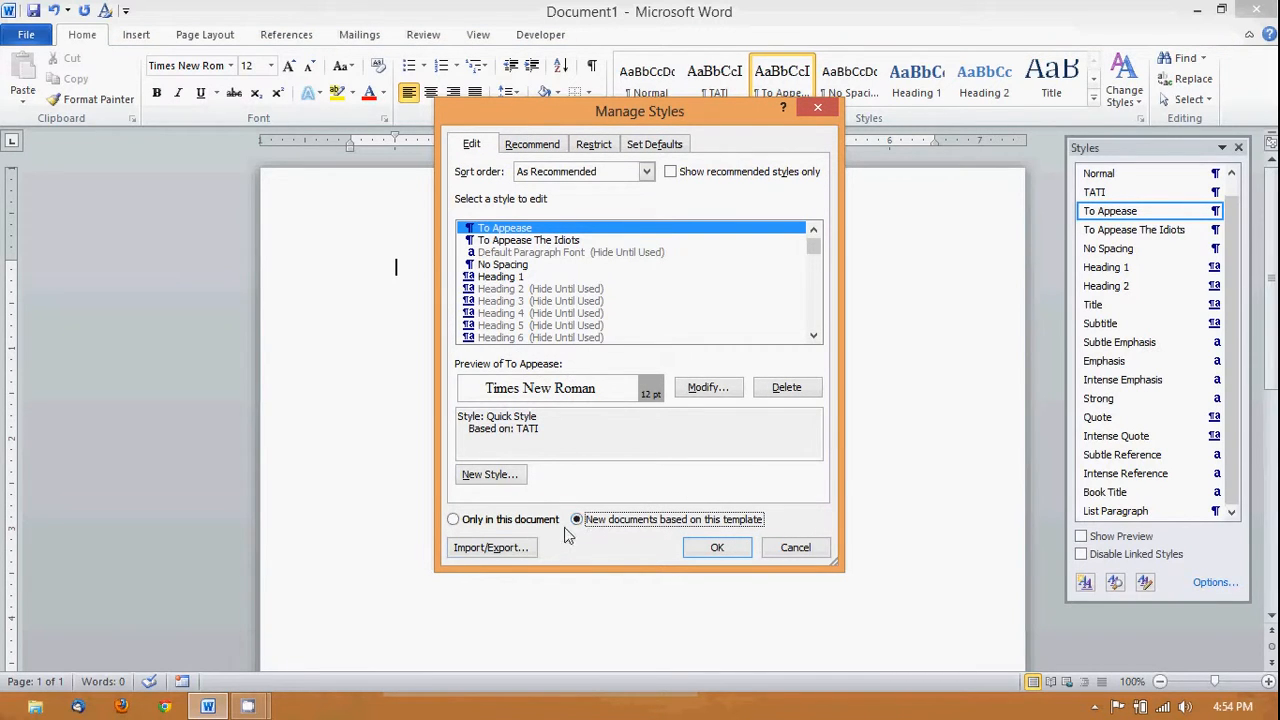
{"action": "left_click", "coordinate": [525, 549]}
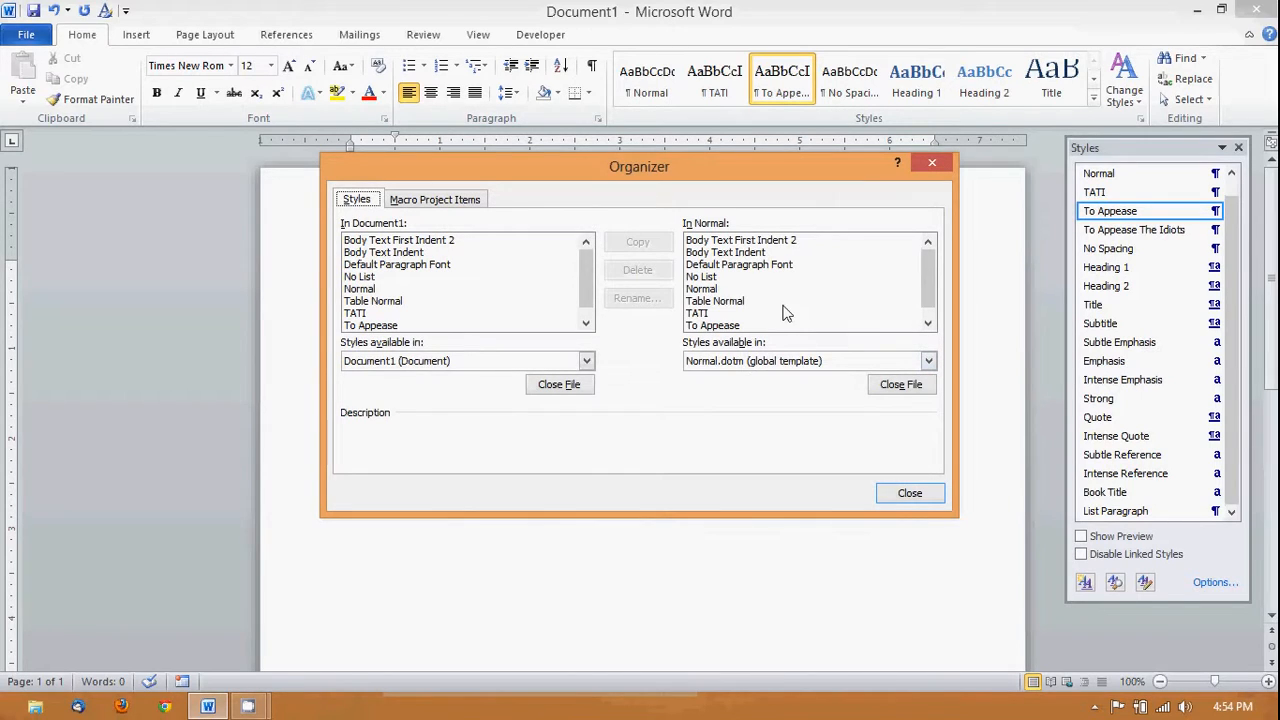
- Copy the To Appease style from Document1 to the Normal.dotm global template, overwriting the existing entry
{"action": "left_click_drag", "start_coordinate": [784, 302], "coordinate": [779, 325]}
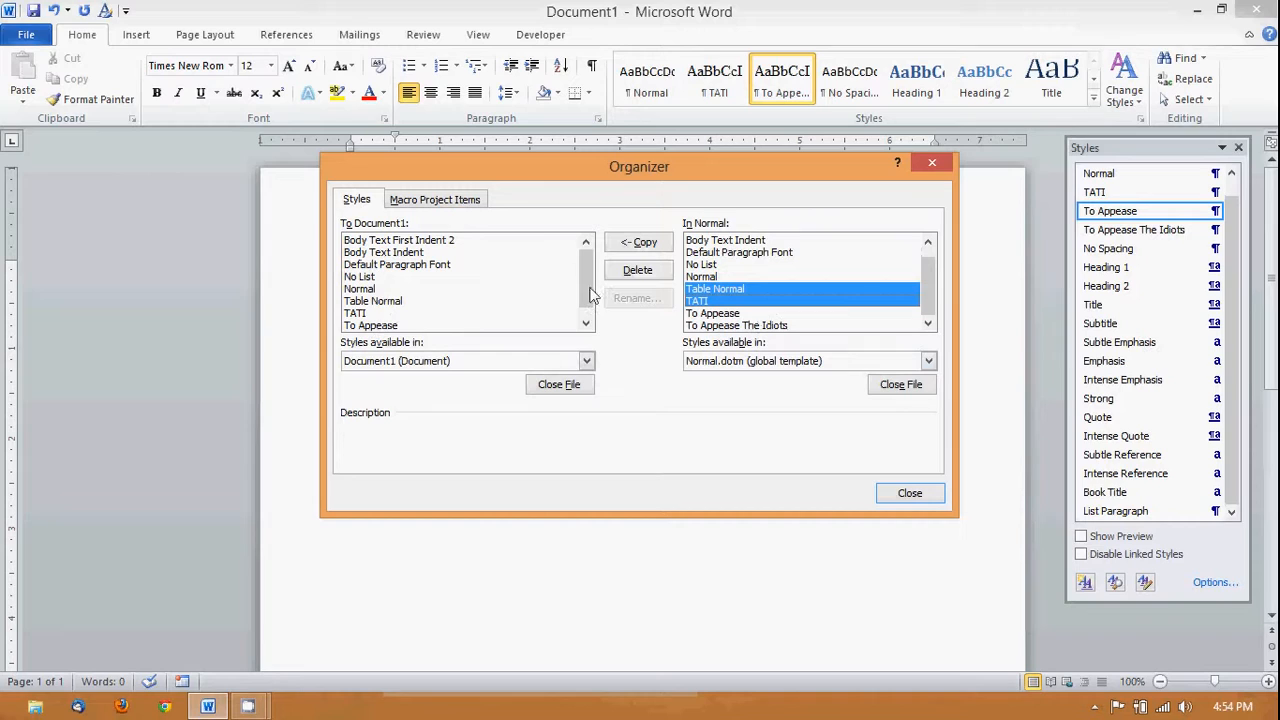
{"action": "left_click", "coordinate": [730, 301]}
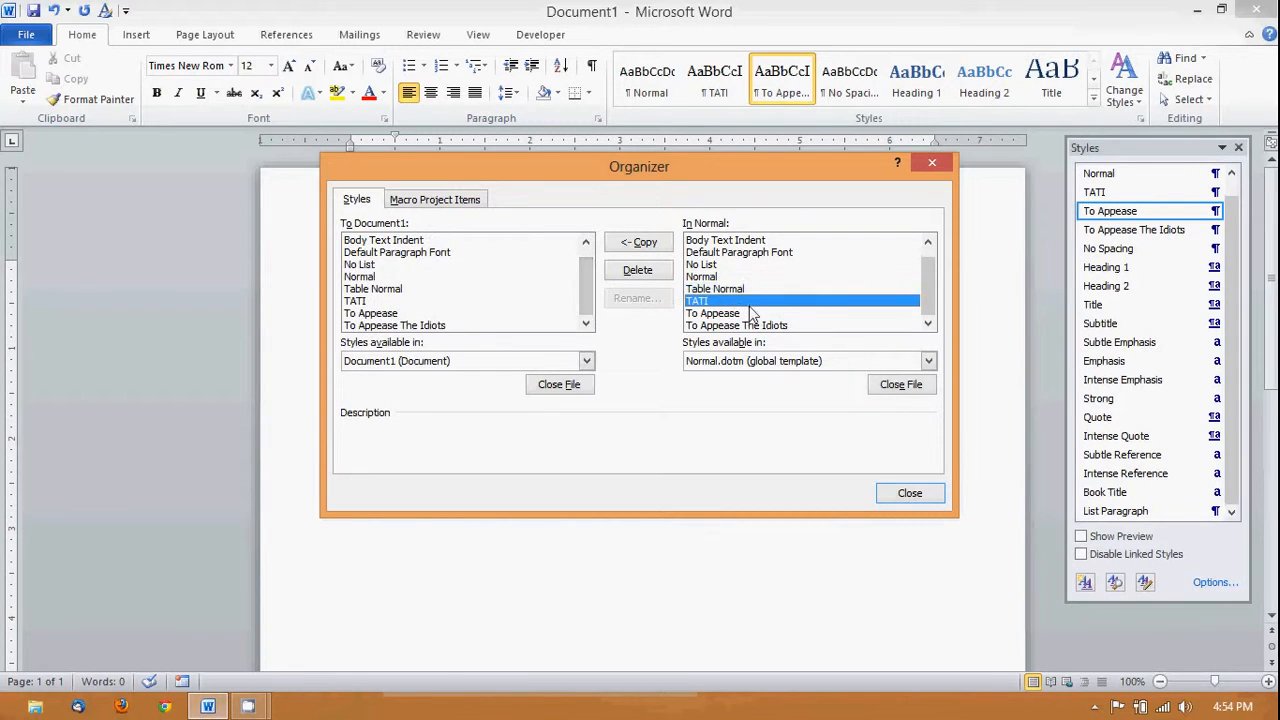
{"action": "left_click", "coordinate": [752, 315]}
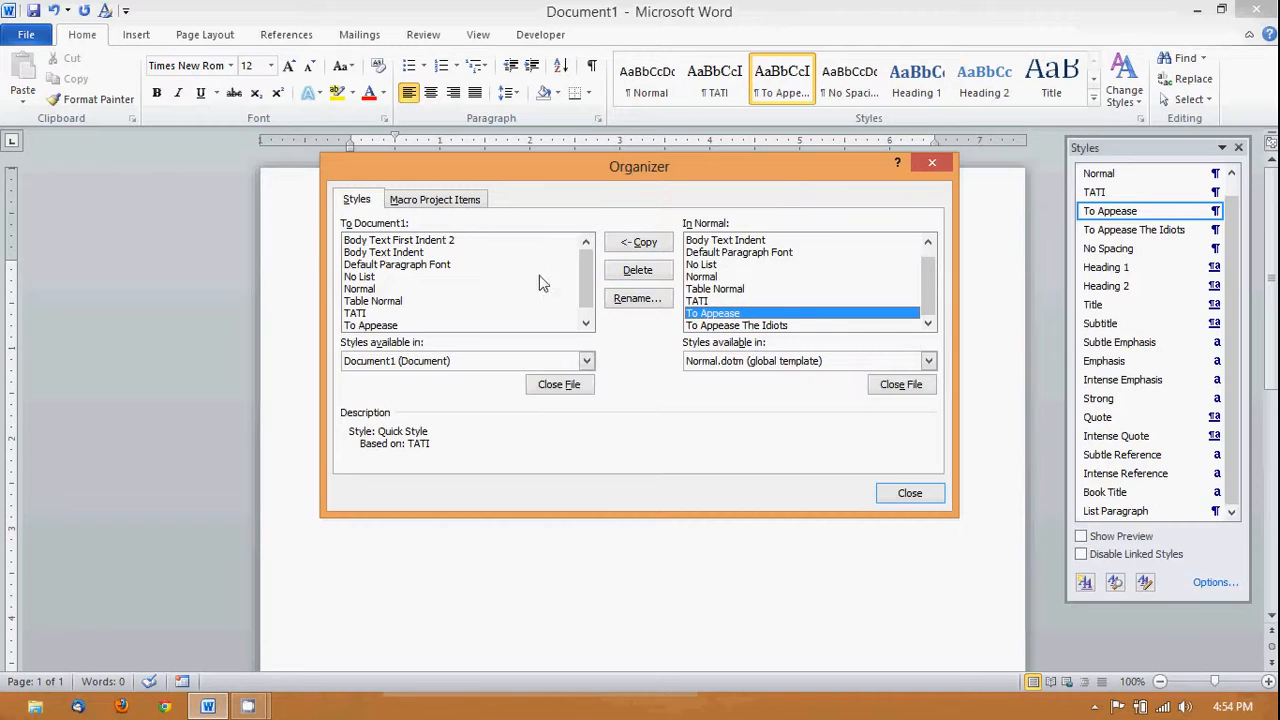
{"action": "left_click", "coordinate": [370, 325]}
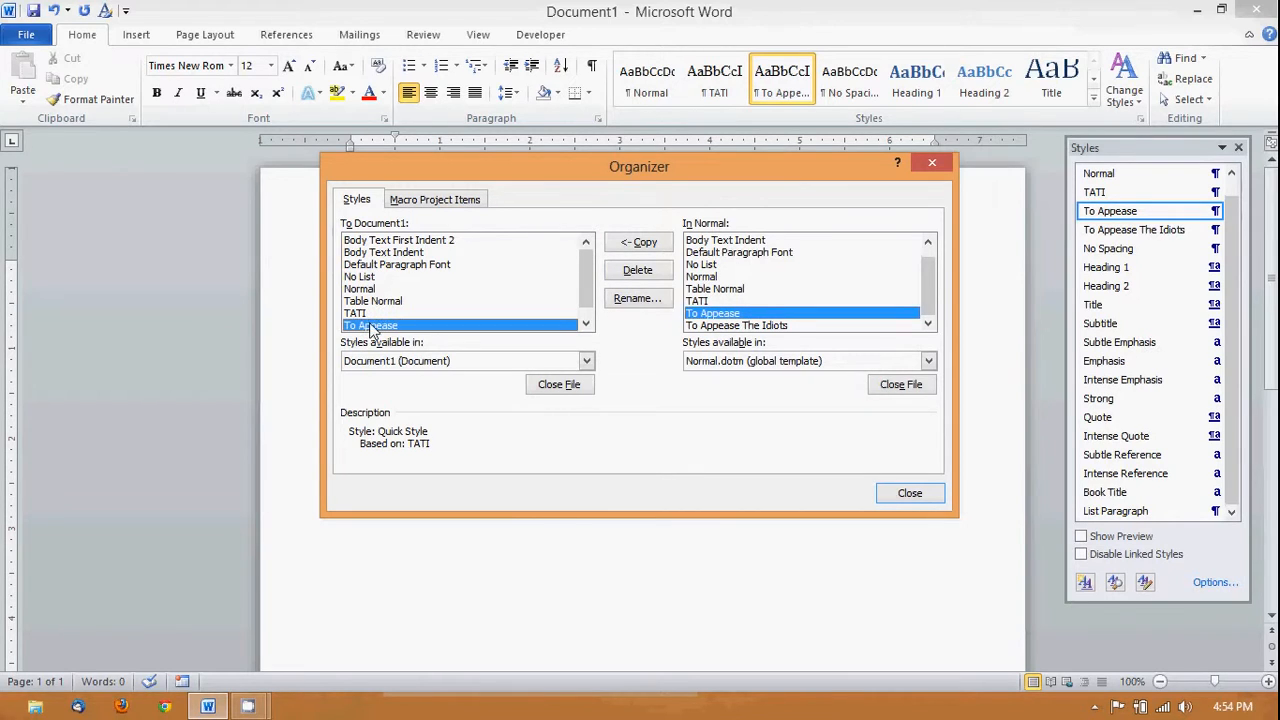
{"action": "left_click", "coordinate": [627, 248]}
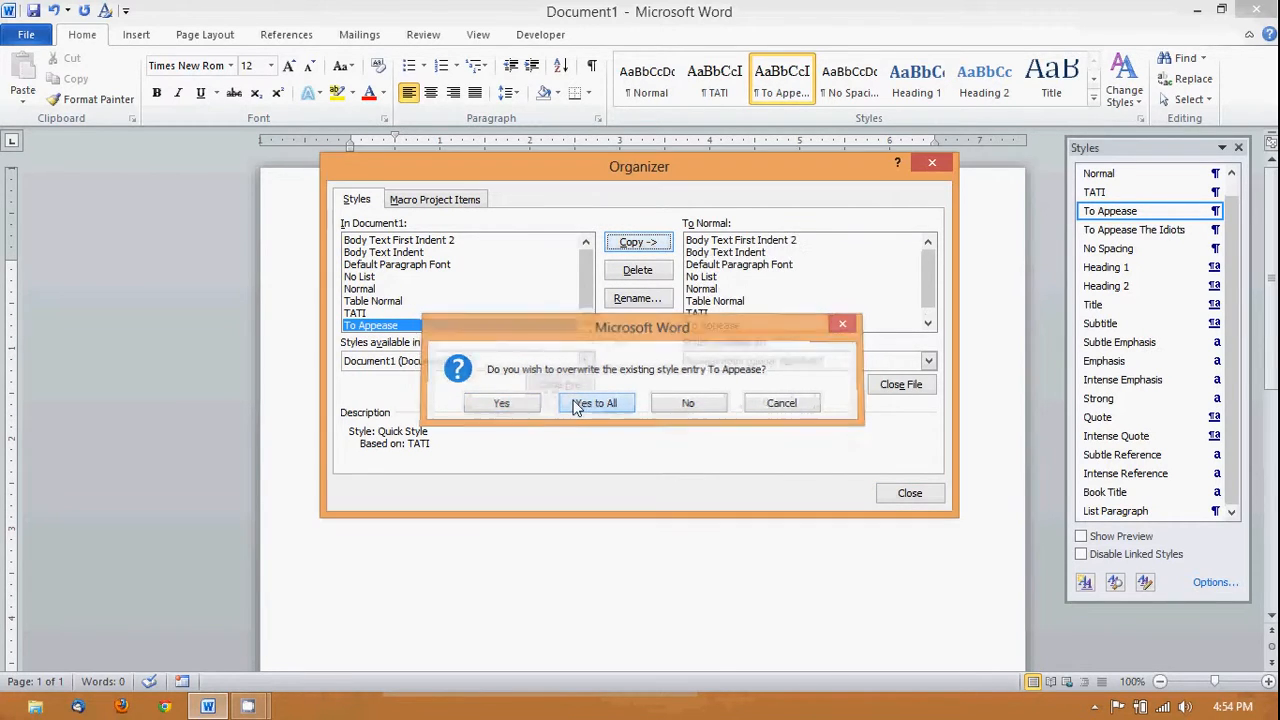
{"action": "left_click", "coordinate": [596, 403]}
- Copy the To Appease The Idiots style from Document1 to Normal.dotm, overwriting the existing entry
{"action": "left_click_drag", "start_coordinate": [590, 292], "coordinate": [588, 308]}
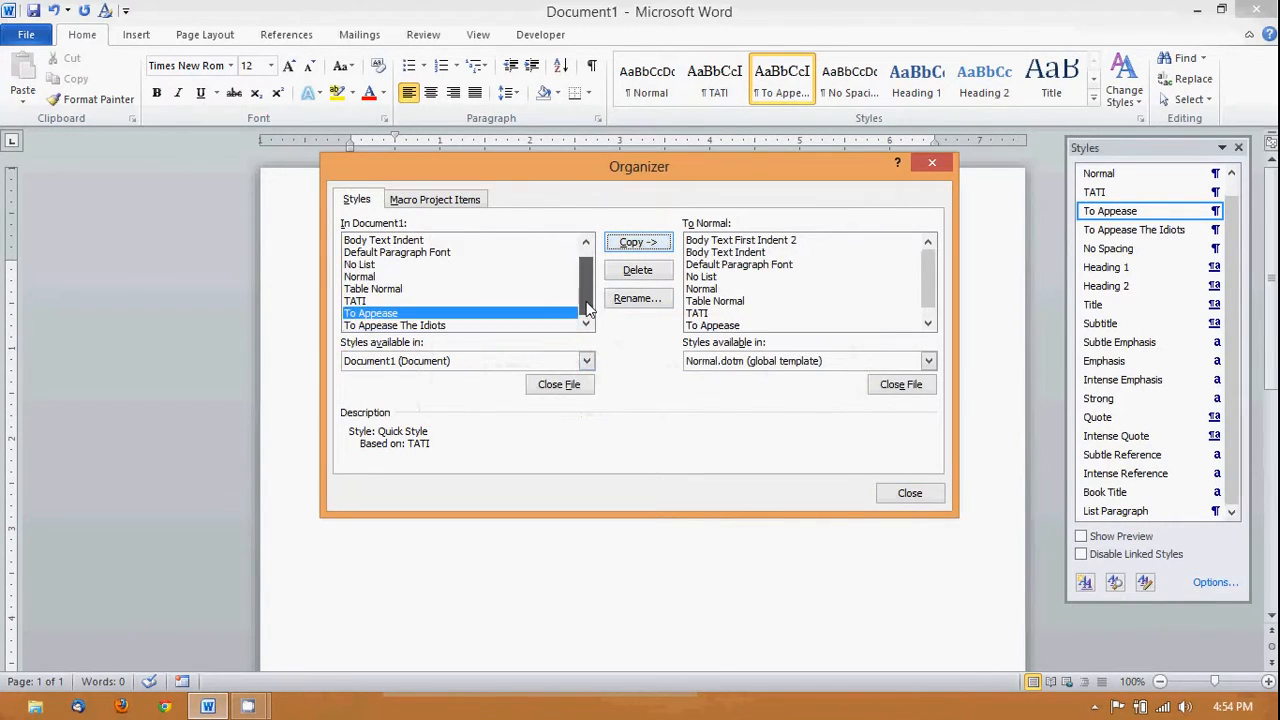
{"action": "left_click", "coordinate": [508, 325]}
{"action": "left_click", "coordinate": [638, 244]}
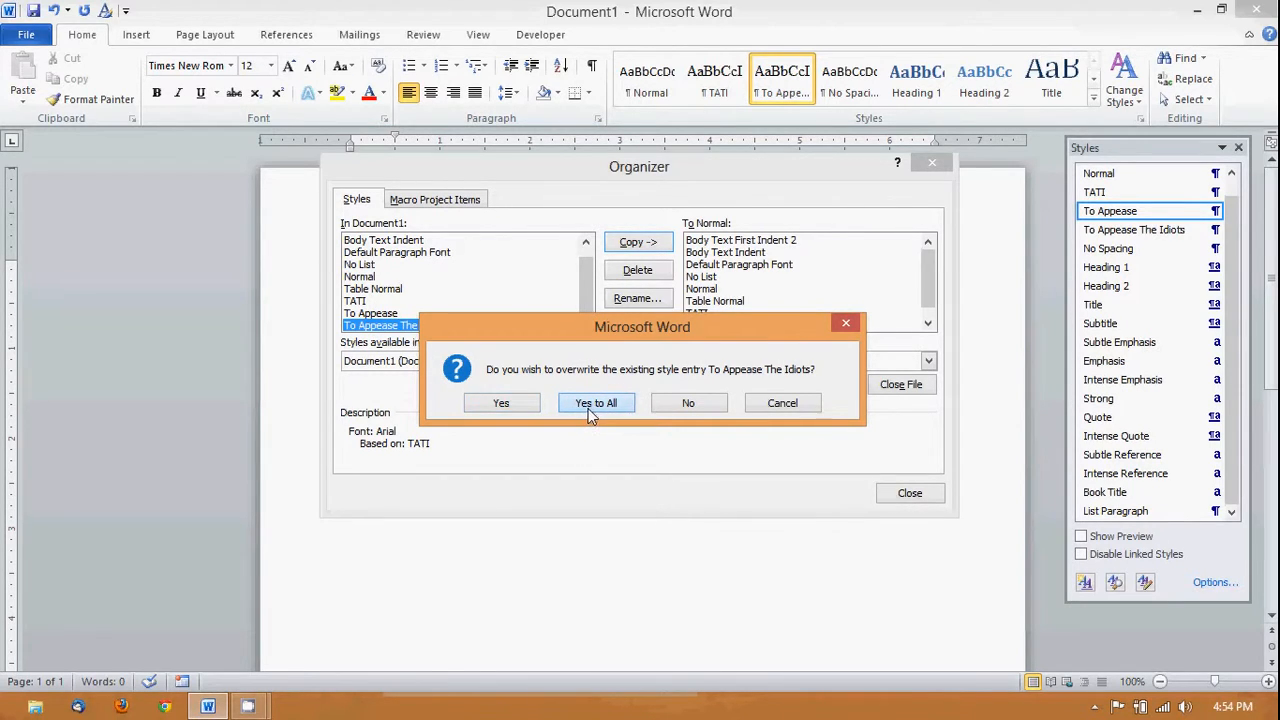
{"action": "left_click", "coordinate": [588, 408]}
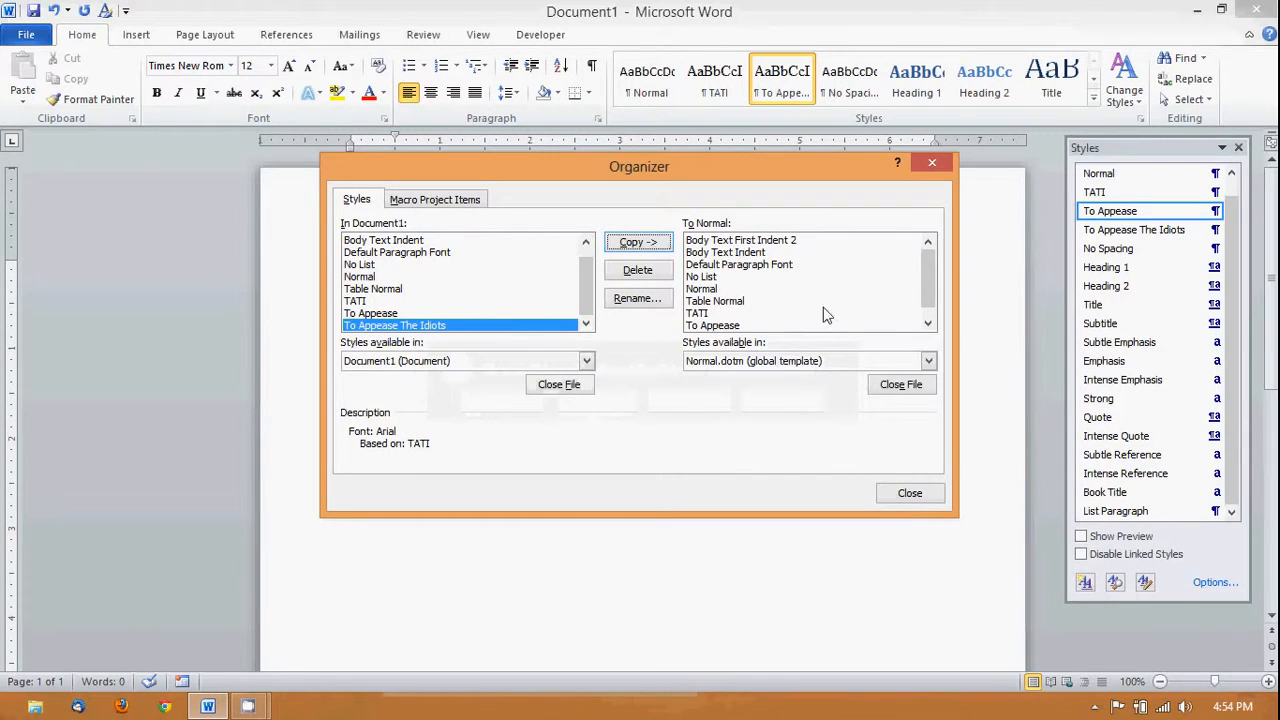
- Close Document1 and Normal.dotm inside the Organizer and leave the Organizer
{"action": "left_click", "coordinate": [552, 385]}
{"action": "left_click", "coordinate": [902, 385]}
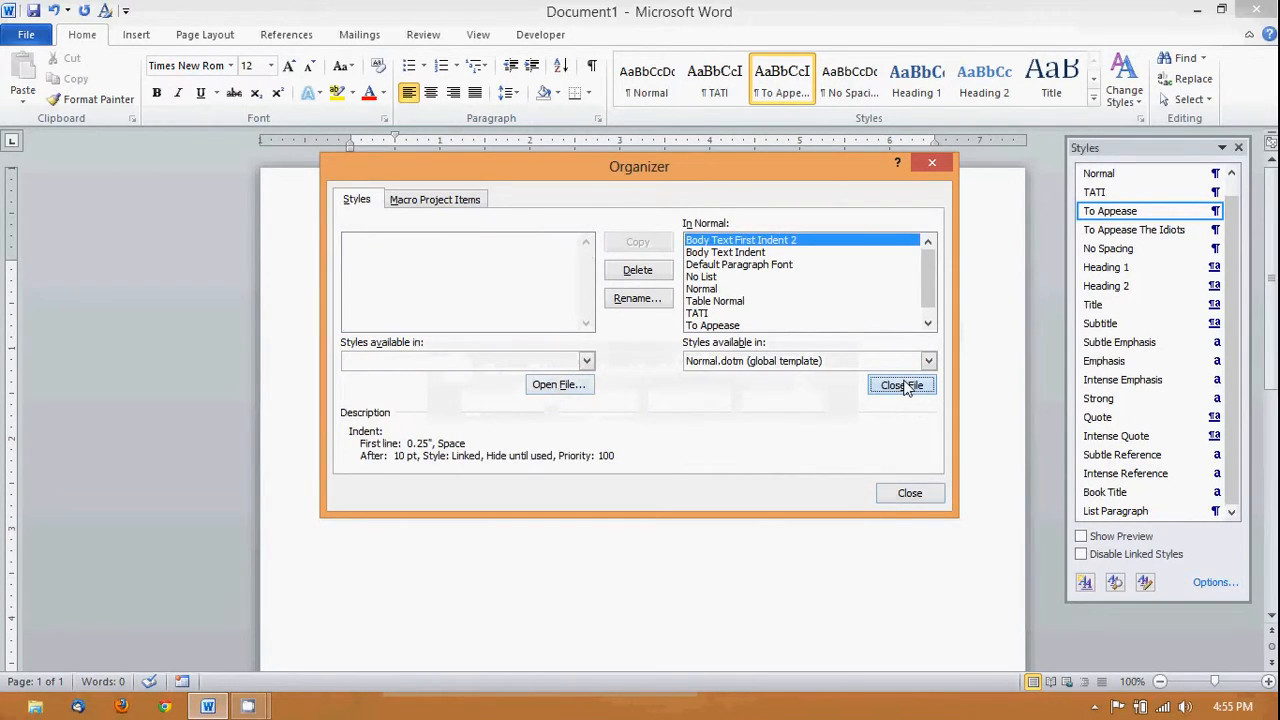
{"action": "left_click", "coordinate": [905, 492]}
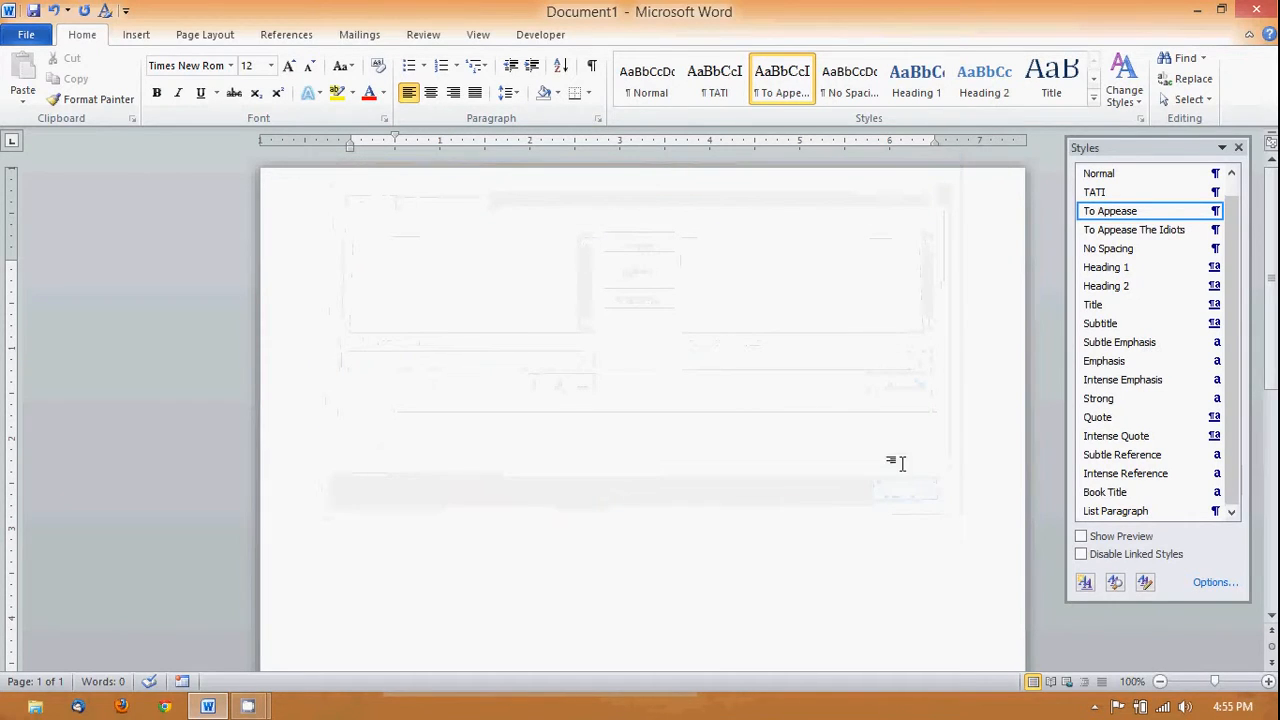
- Close the document without saving it and relaunch Microsoft Word 2010
{"action": "left_click", "coordinate": [1265, 14]}
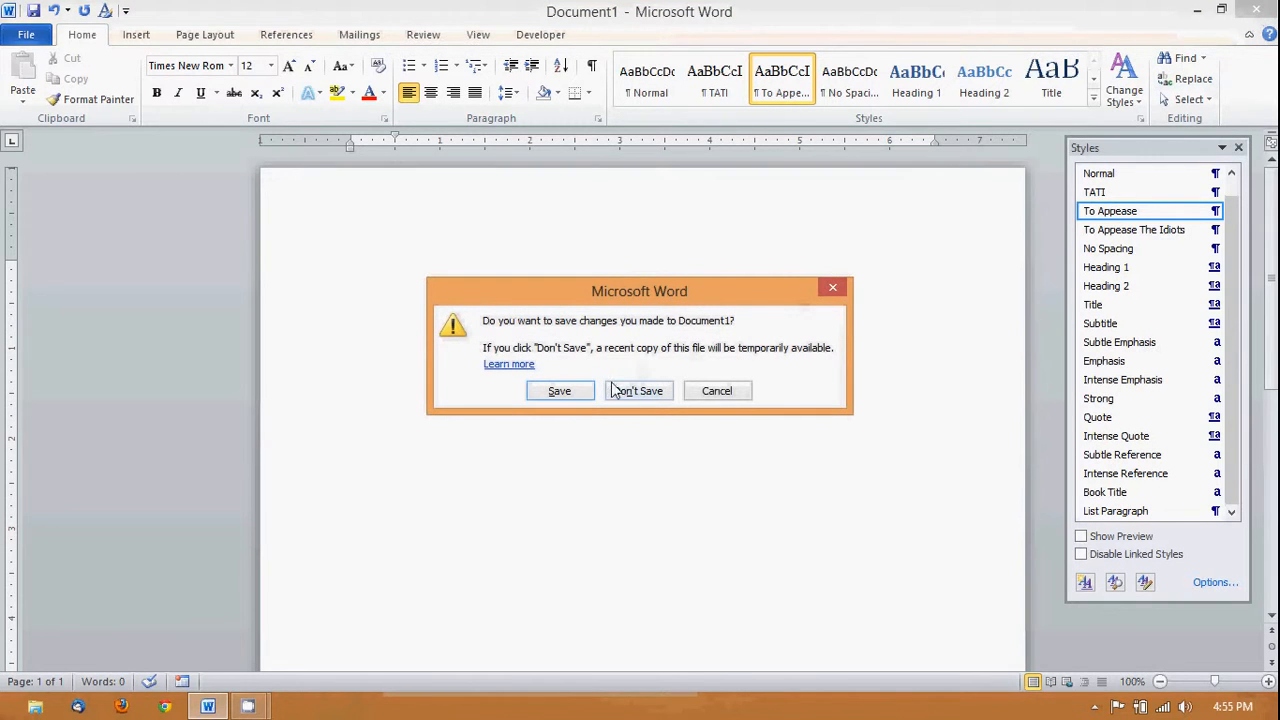
{"action": "left_click", "coordinate": [640, 394]}
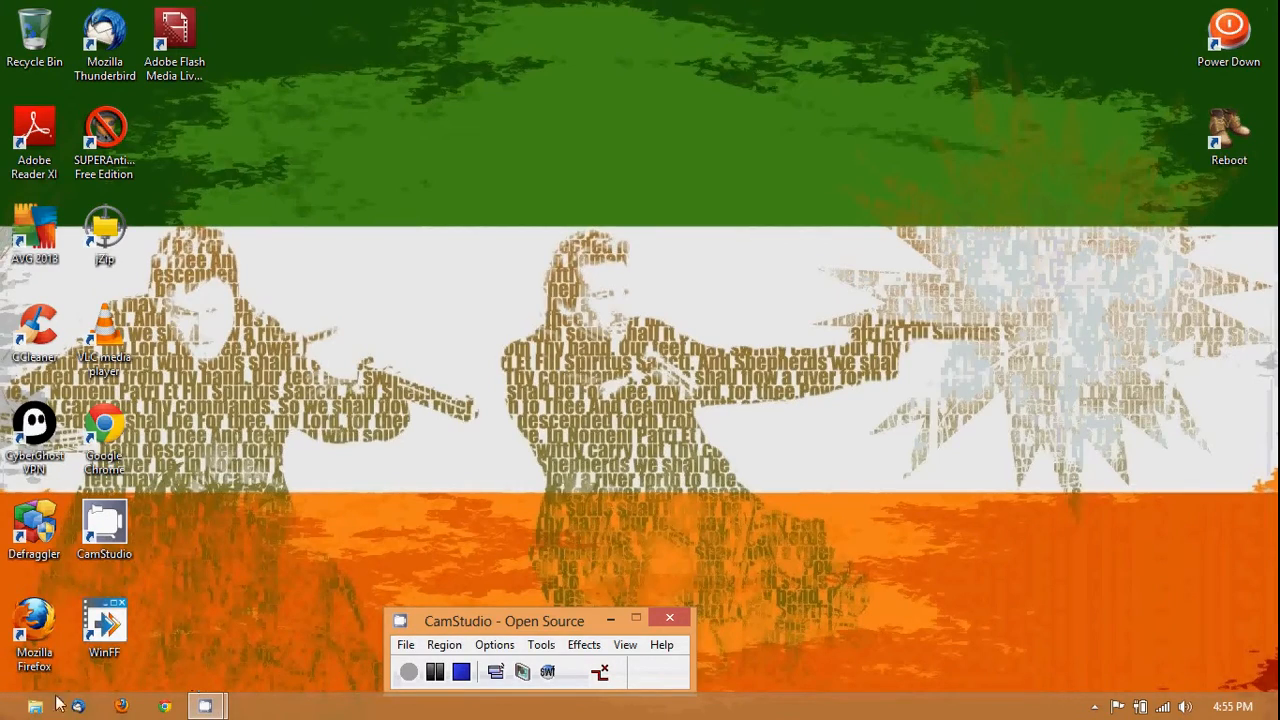
{"action": "left_click", "coordinate": [2, 717]}
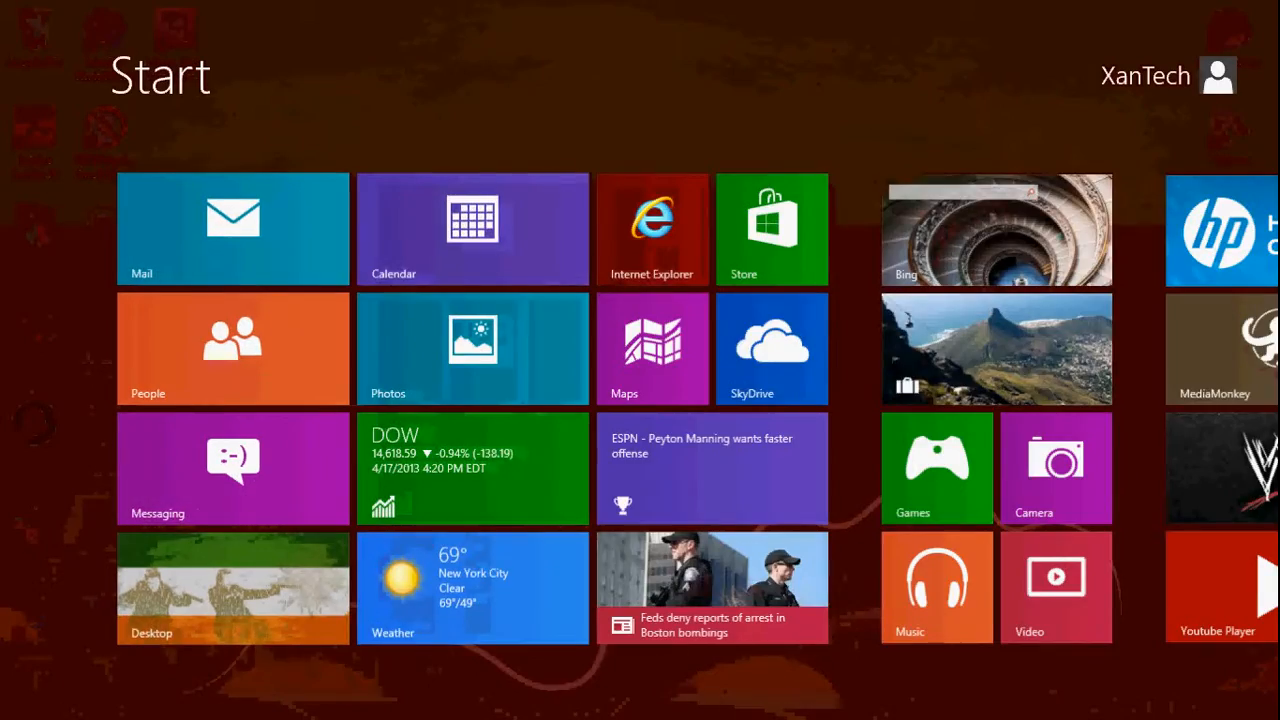
{"action": "scroll", "coordinate": [1109, 410], "scroll_direction": "down", "scroll_amount": 10}
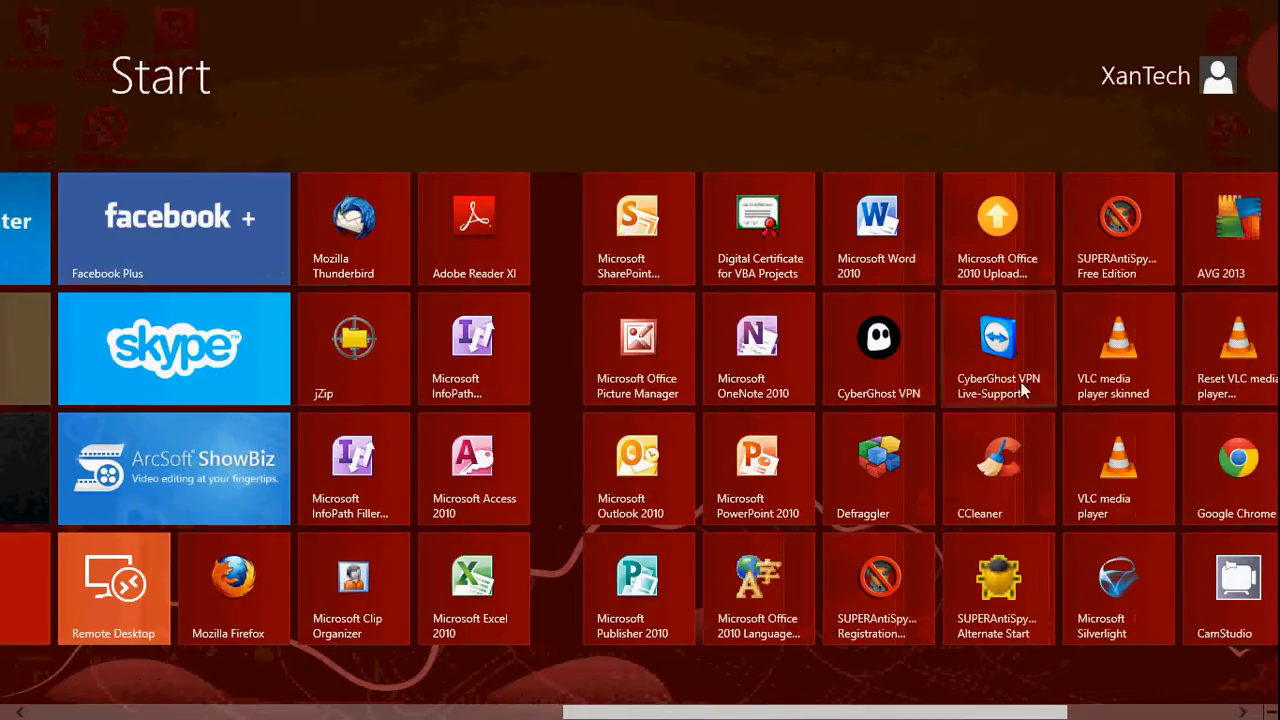
{"action": "left_click", "coordinate": [872, 228]}
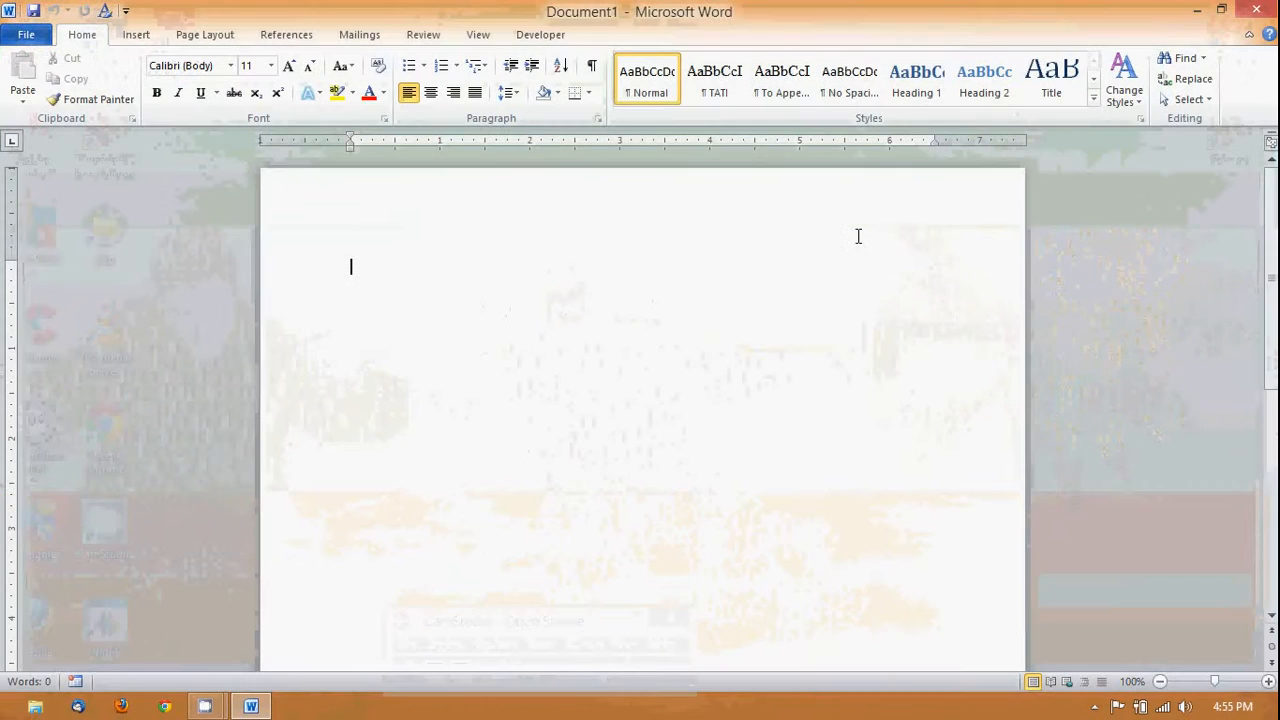
- Test the To Appease style on the new blank document, and close the document without saving
{"action": "left_click", "coordinate": [771, 88]}
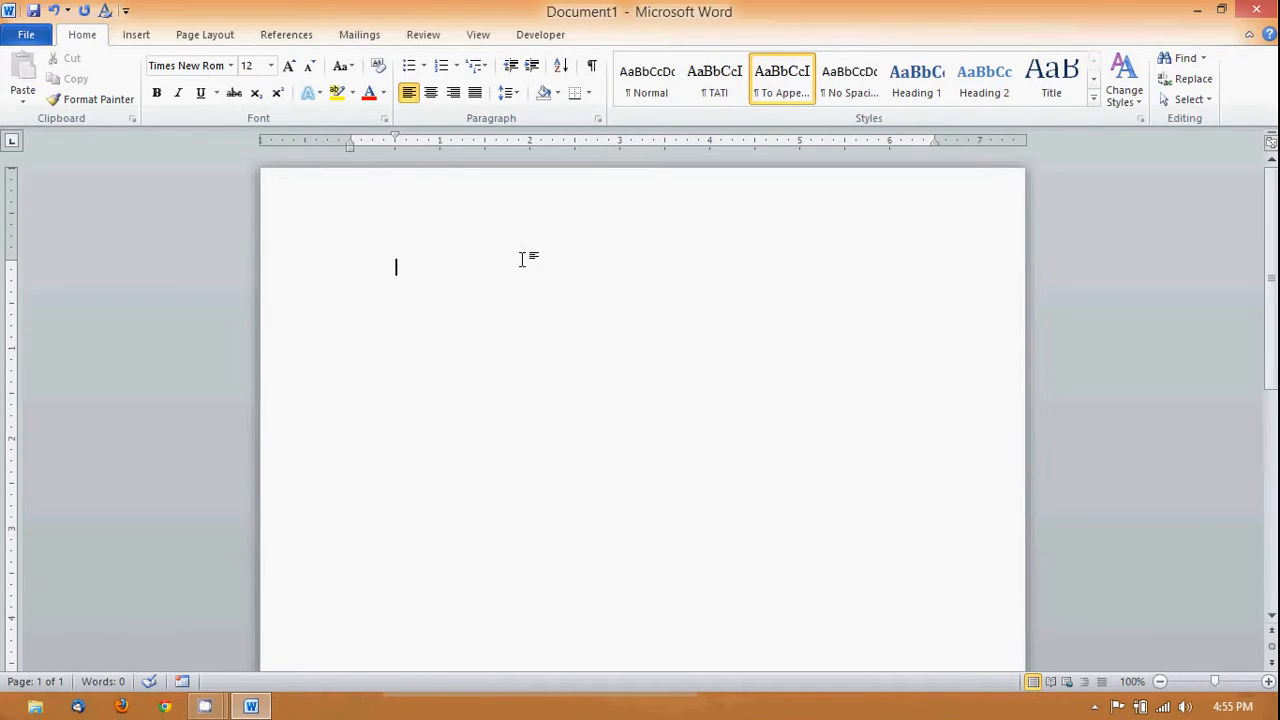
{"action": "left_click", "coordinate": [1256, 9]}
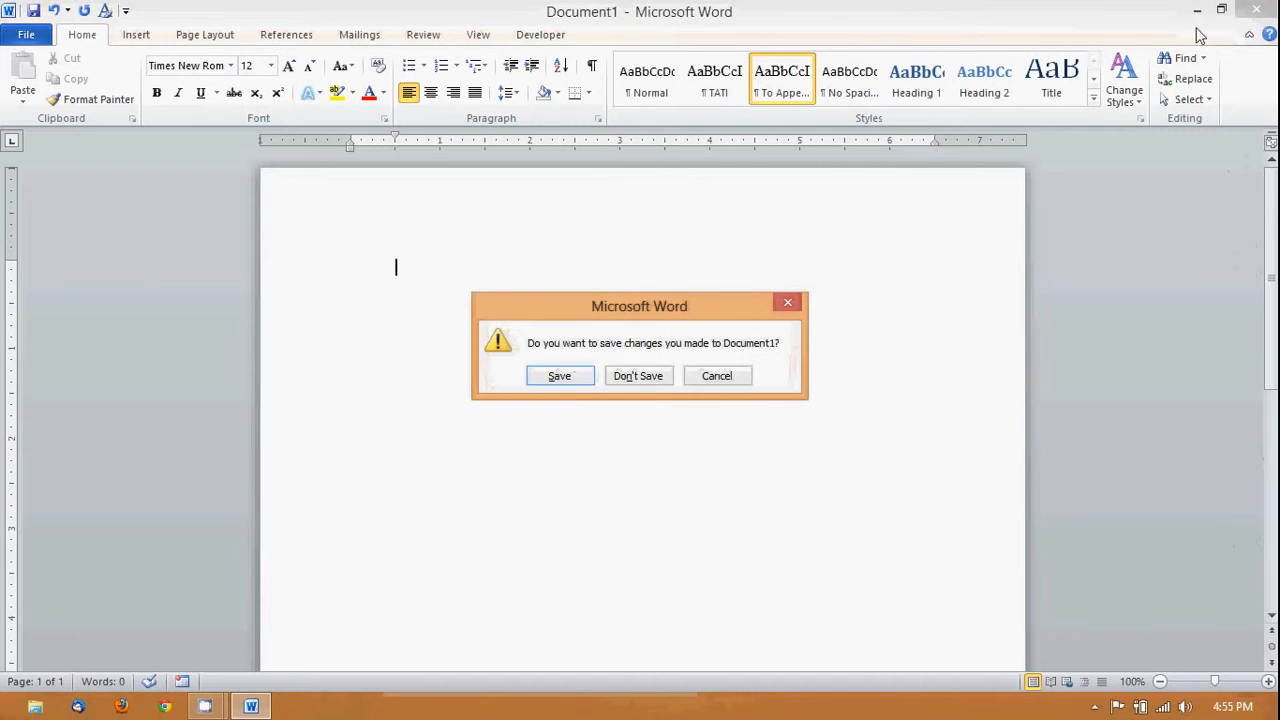
{"action": "left_click", "coordinate": [636, 377]}
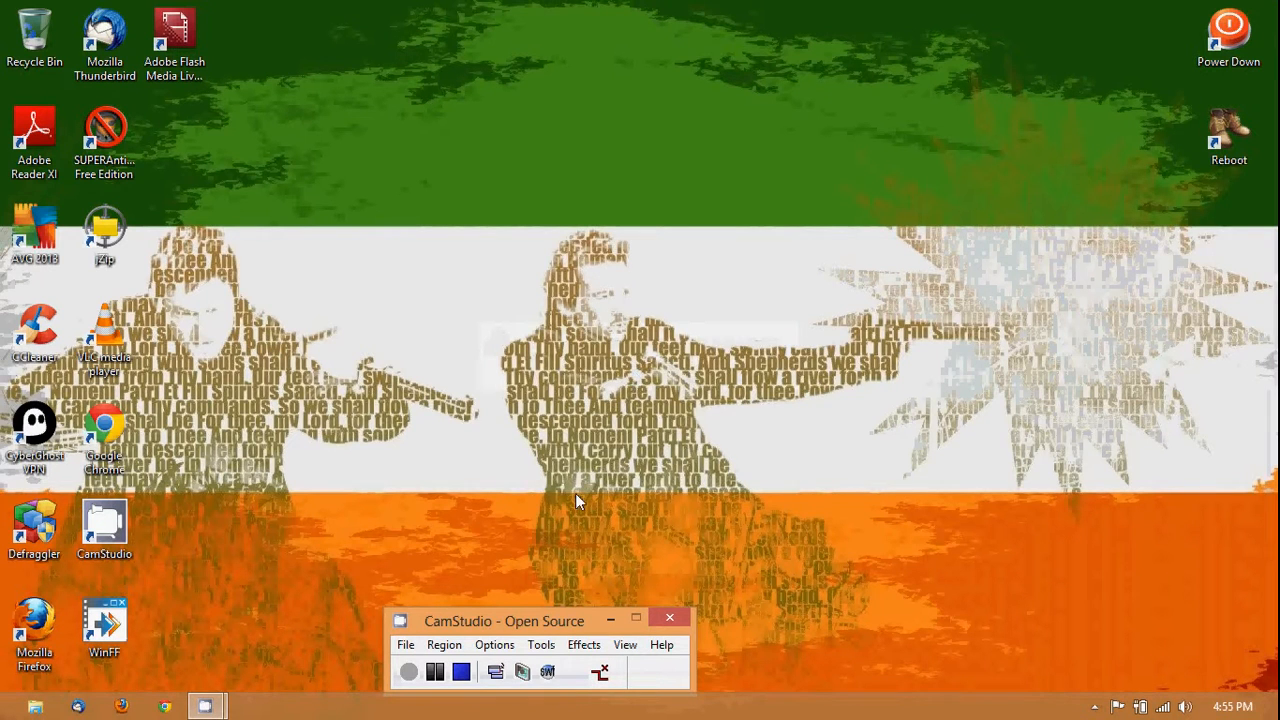
{"action": "left_click", "coordinate": [438, 628]}
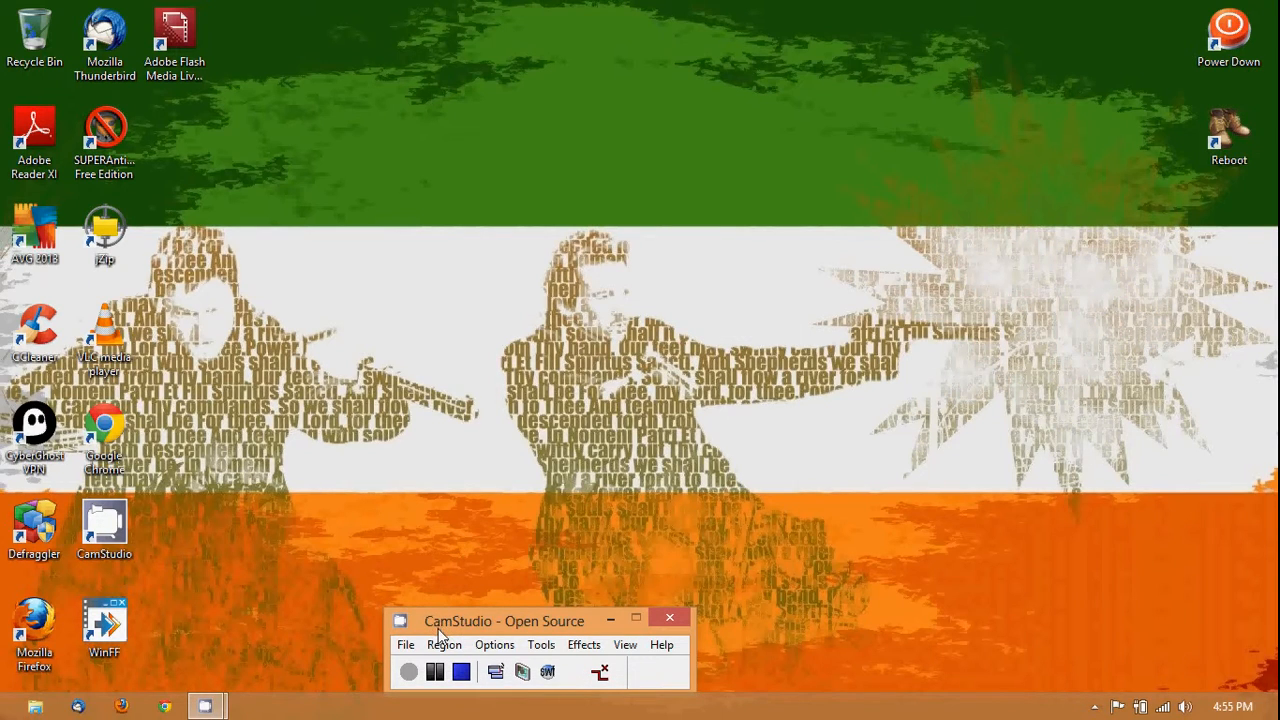